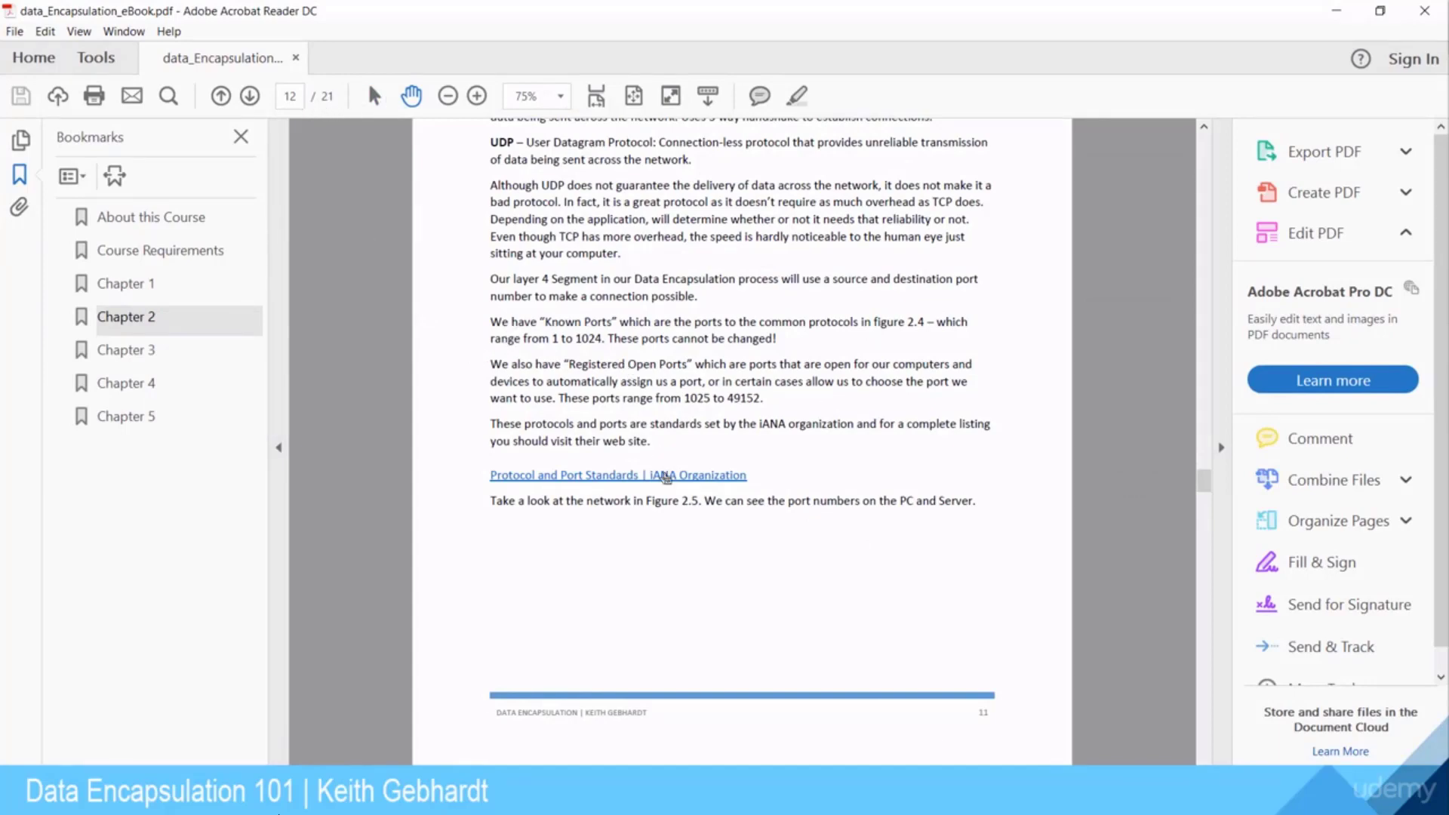
Open the IANA 'Protocol and Port Standards' page with its port number registry table.
left_click(595, 475)
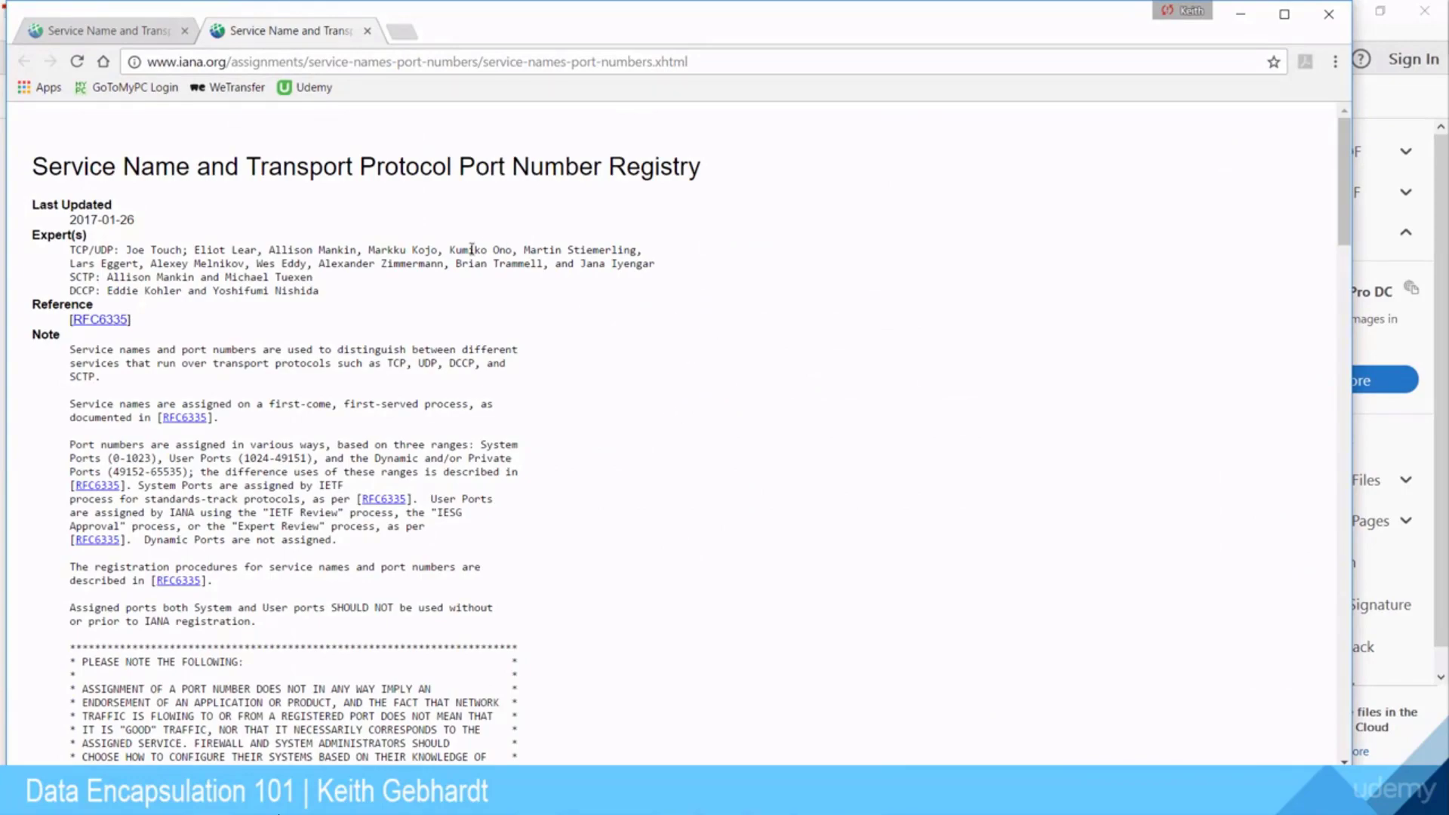
scroll(471, 250, "down", 1)
scroll(471, 251, "down", 5)
scroll(471, 251, "down", 1)
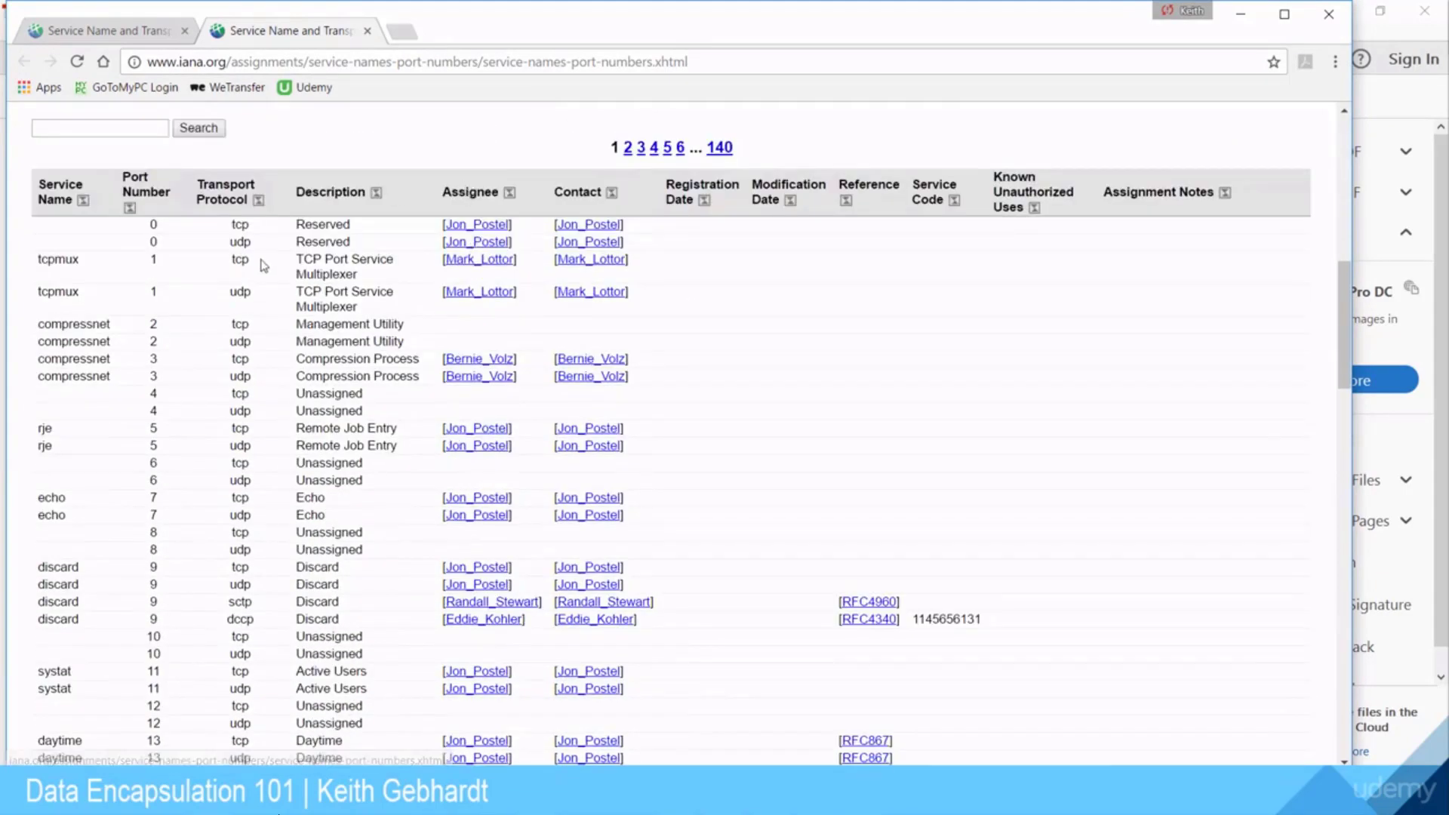
scroll(259, 269, "down", 4)
scroll(258, 269, "down", 3)
scroll(259, 269, "down", 3)
scroll(260, 270, "down", 3)
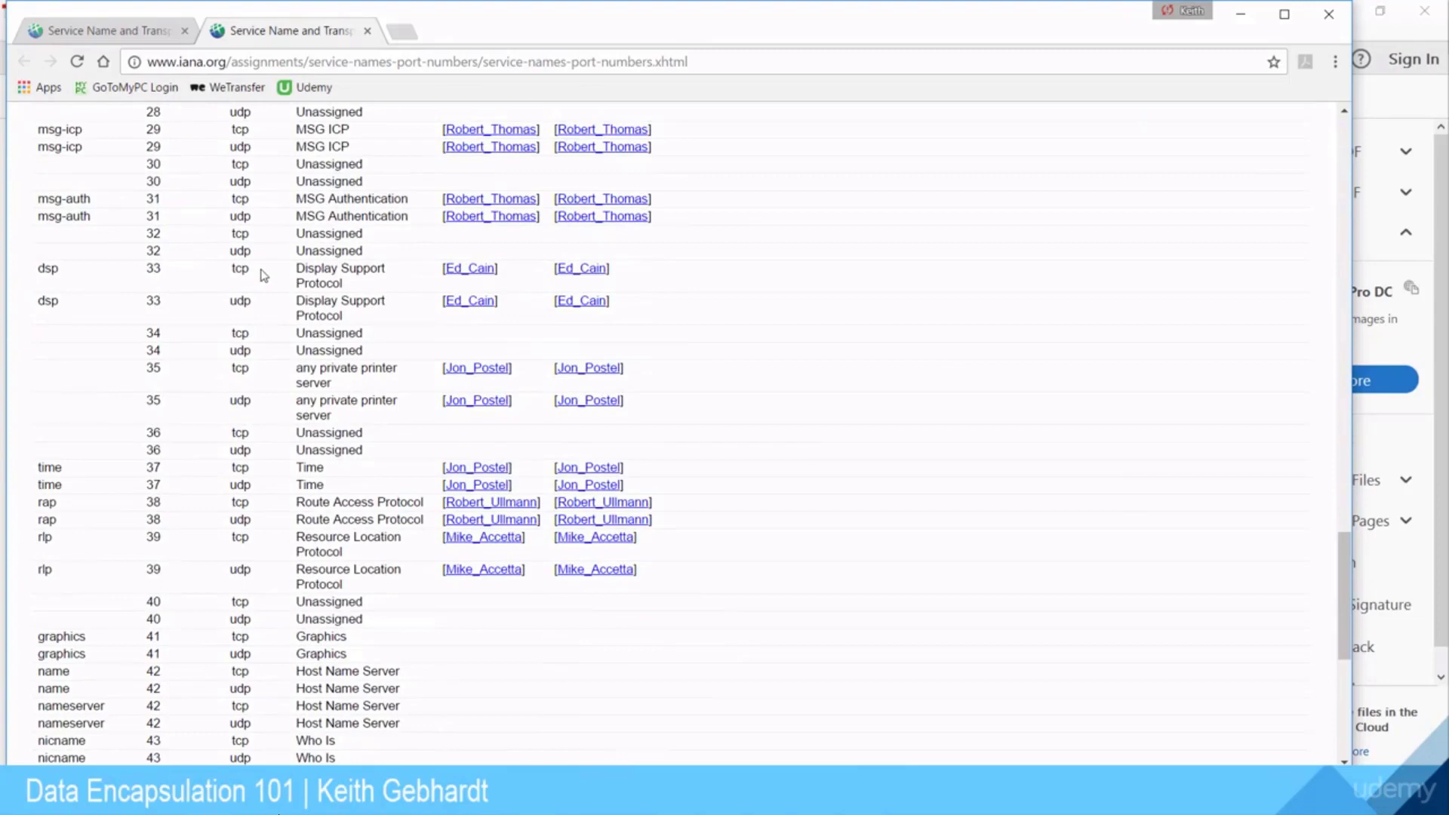
scroll(272, 424, "down", 3)
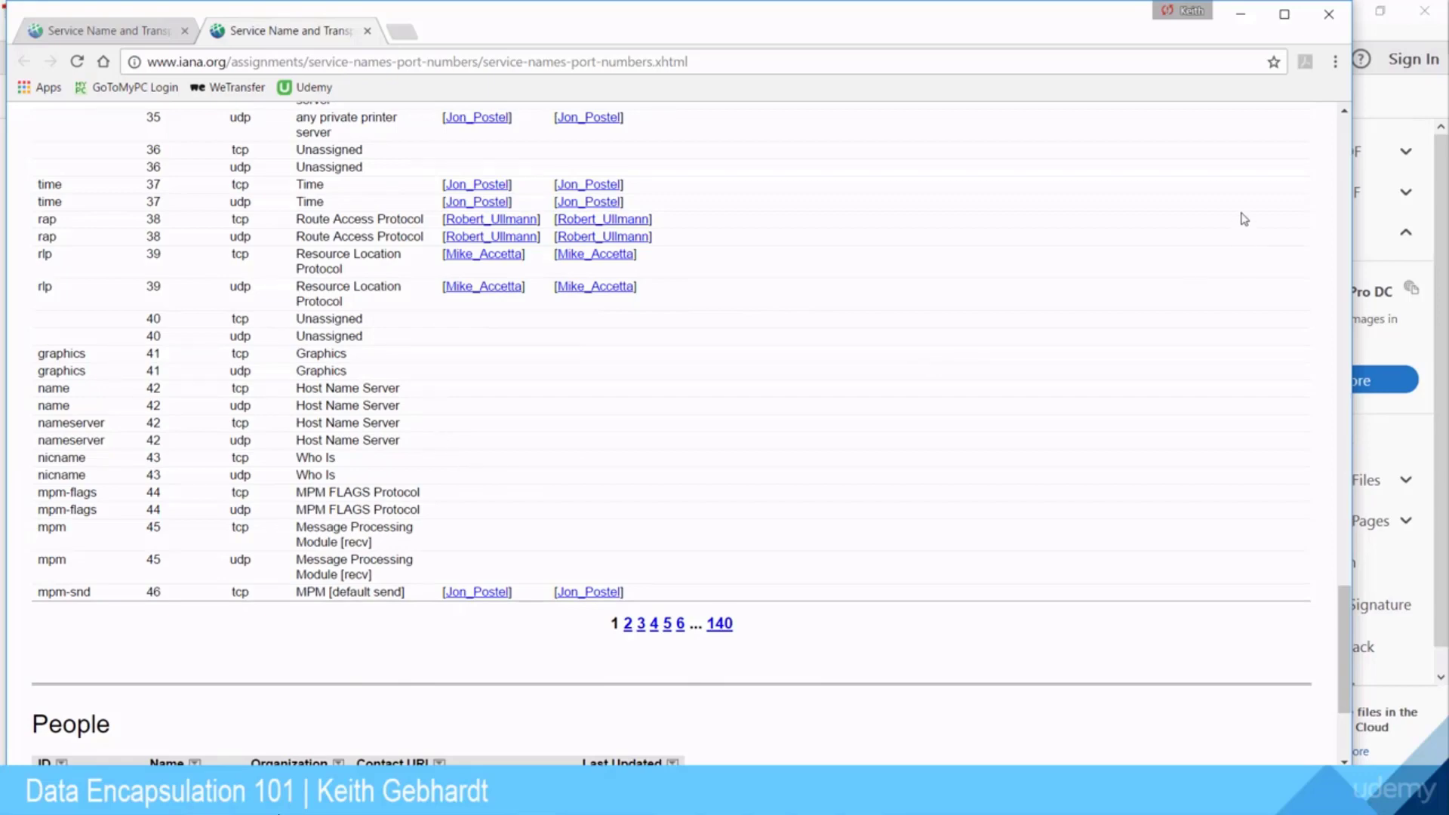
Minimize Chrome to bring back the ebook page on port ranges.
left_click(1240, 14)
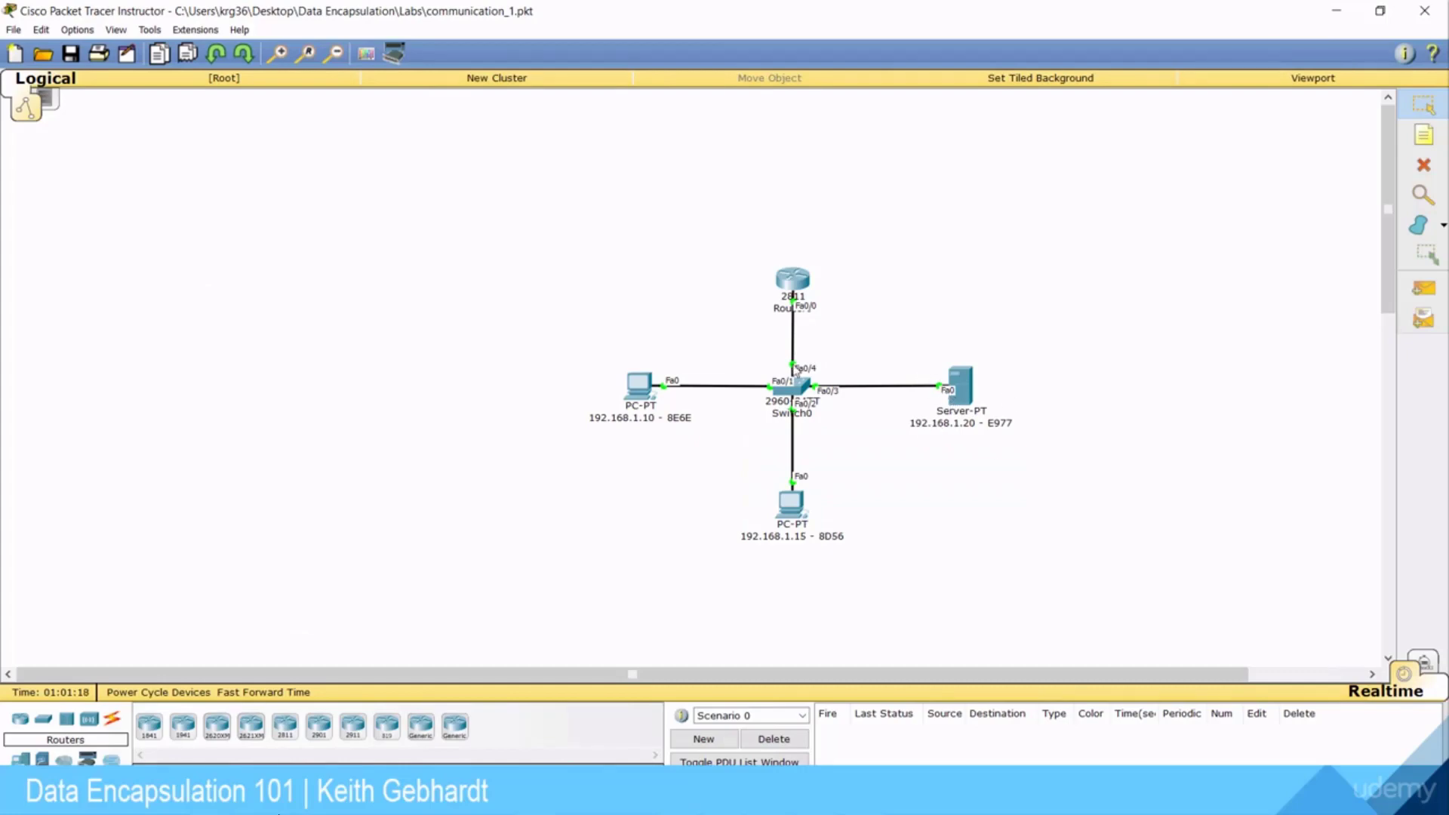
In simulation mode, browse from PC 192.168.1.10 to 192.168.1.20 and select the second TCP event.
left_click(1425, 661)
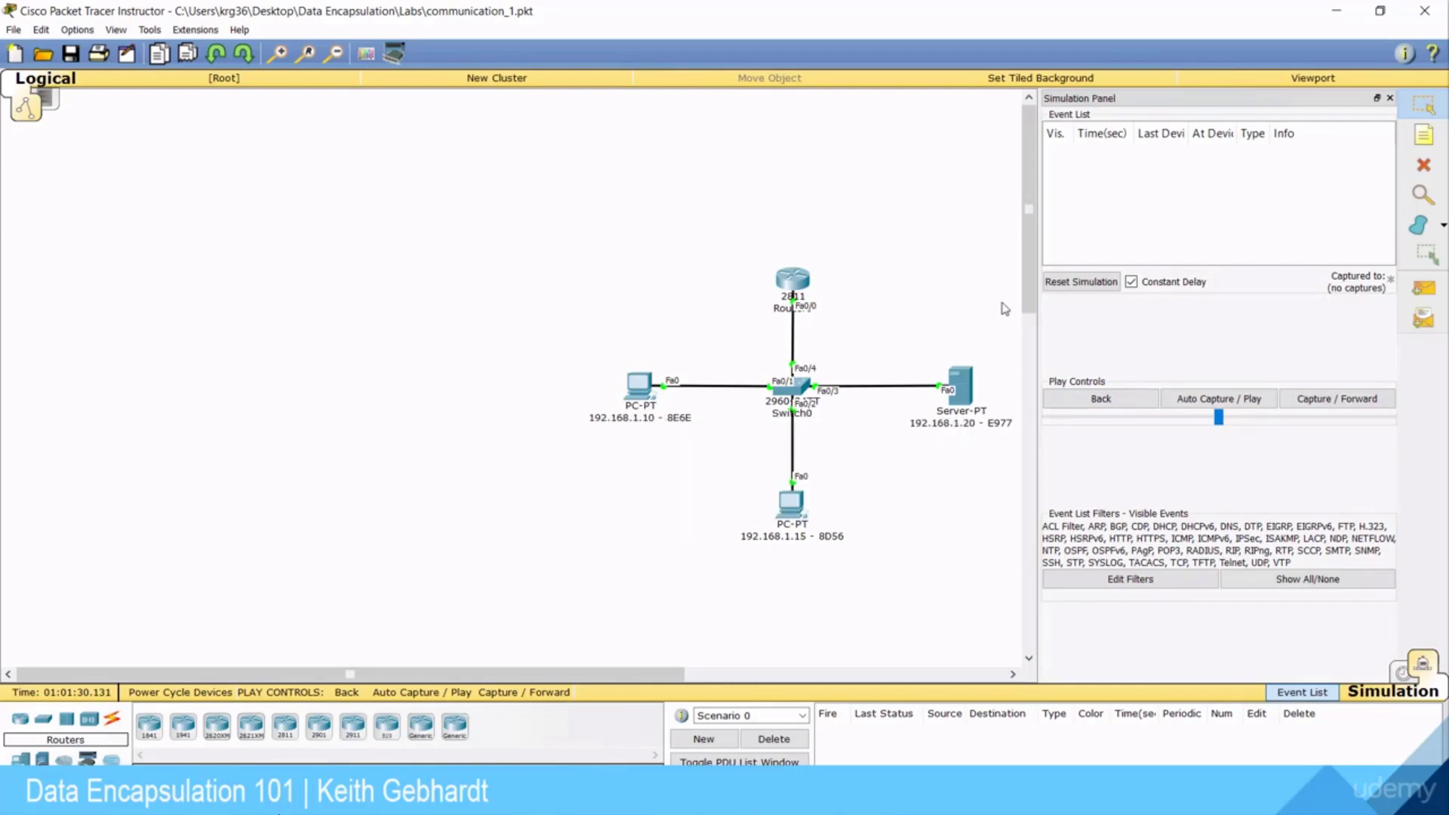
left_click(640, 386)
left_click(516, 261)
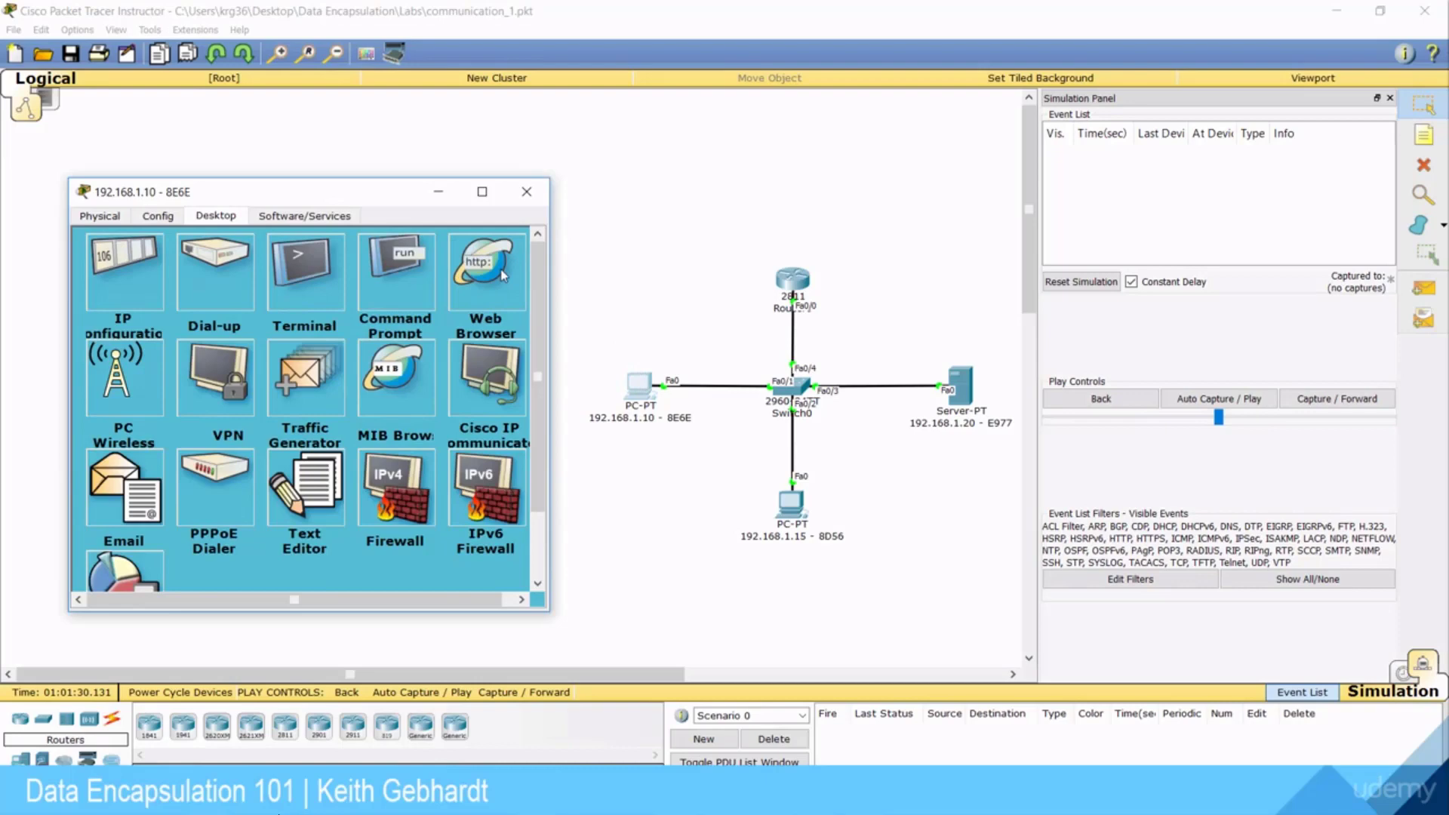
left_click(500, 271)
left_click(341, 285)
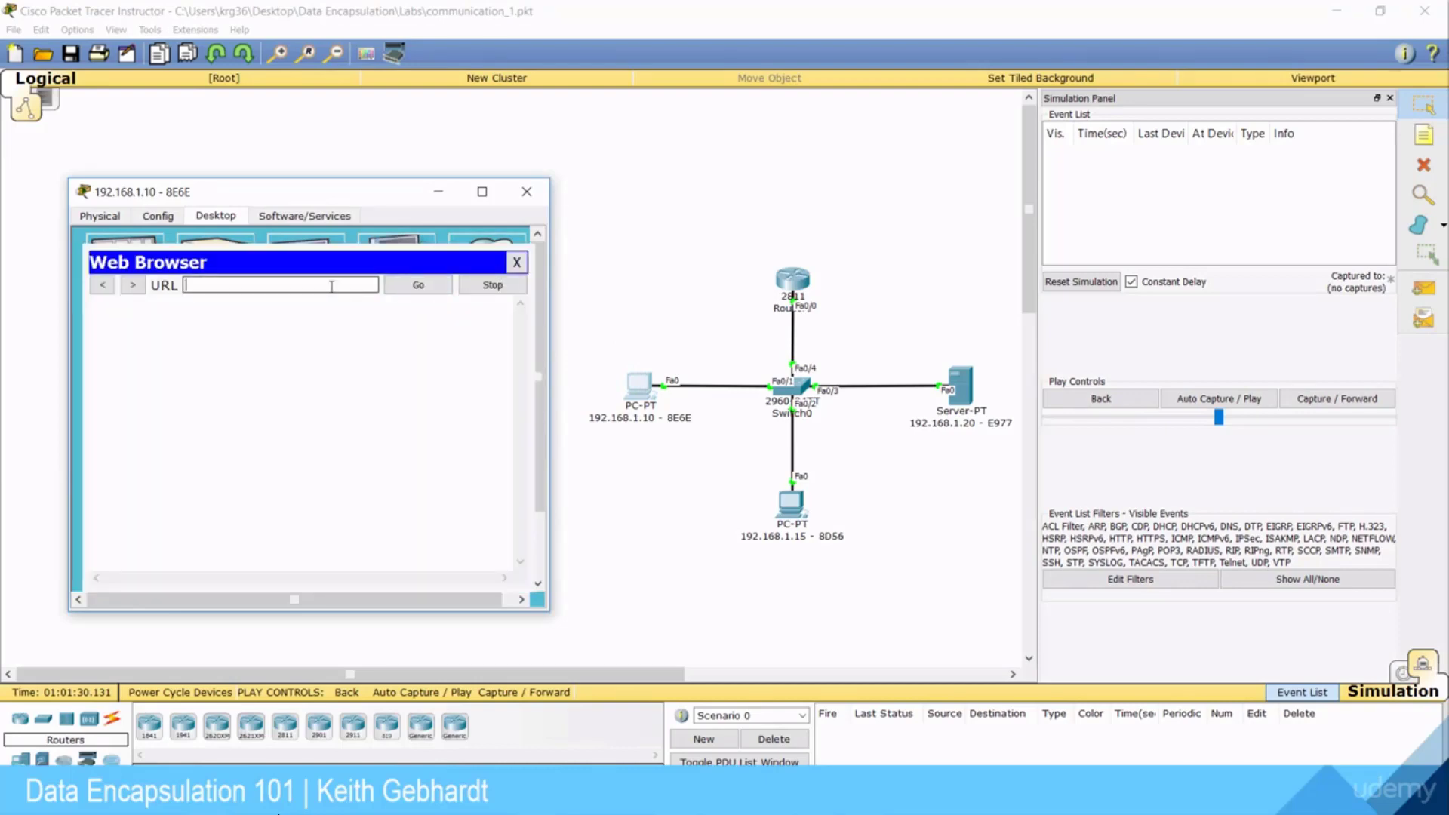
type("192.16")
type("8.1.20")
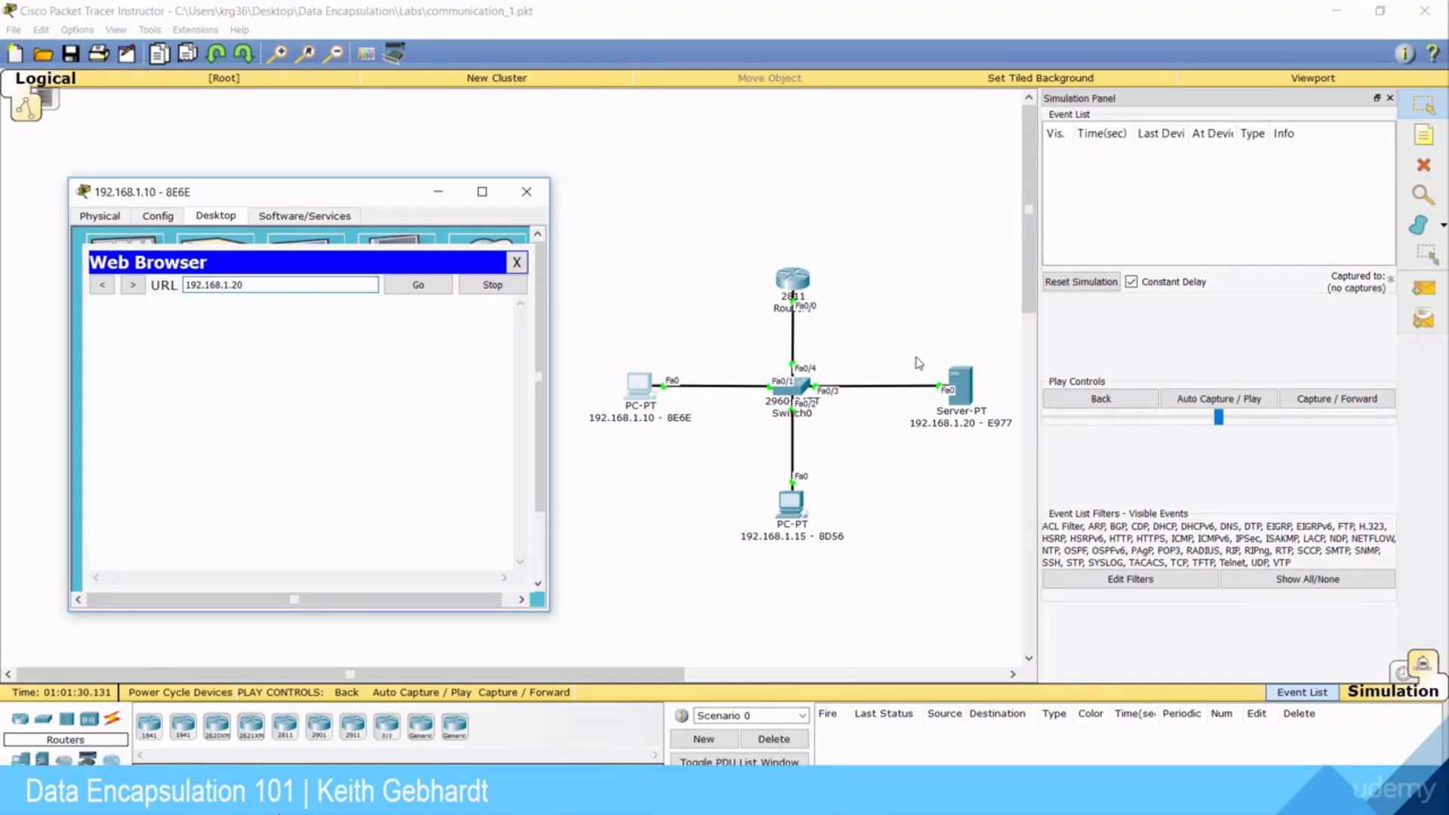
left_click(418, 285)
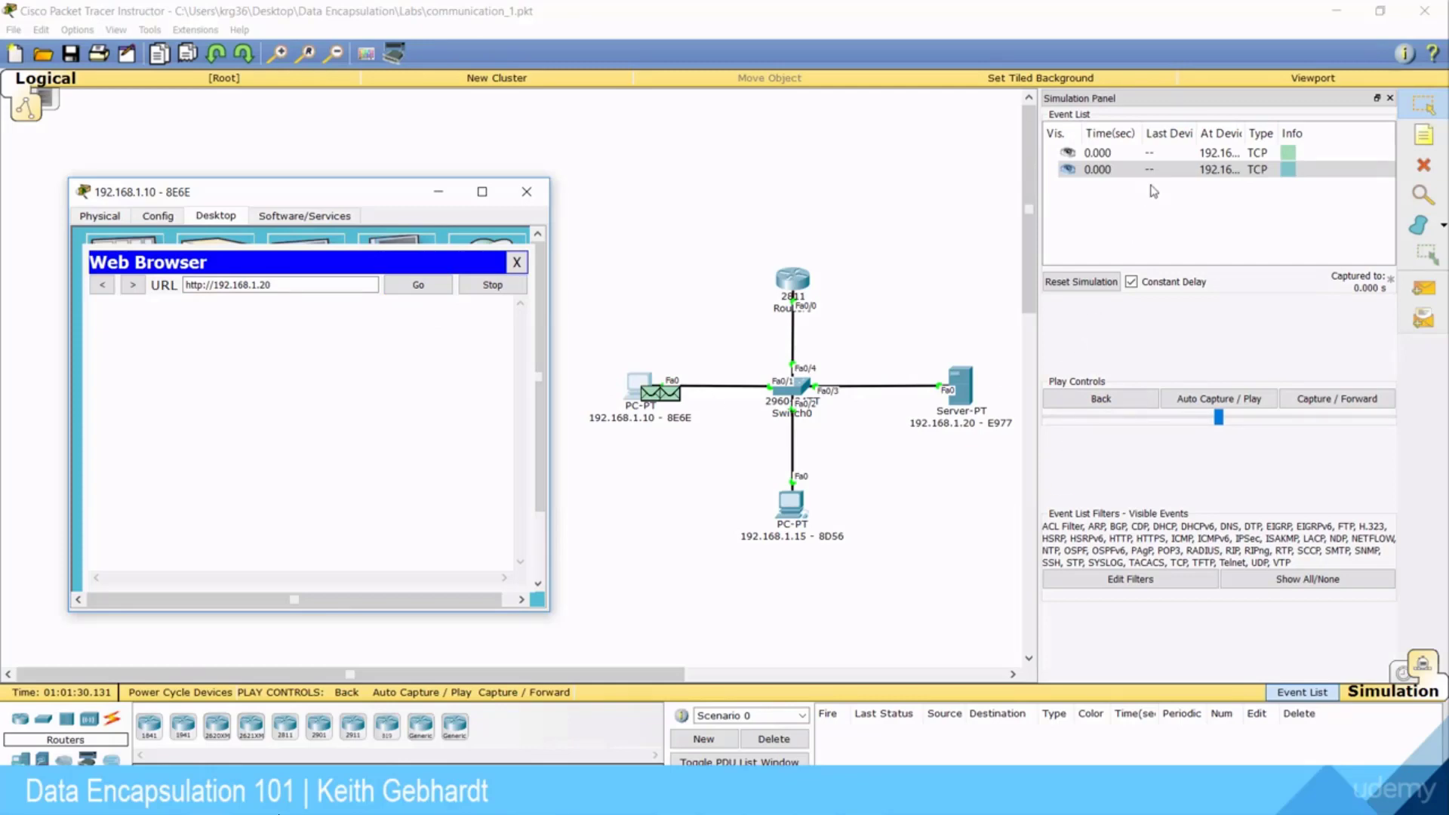
left_click(1302, 173)
Open the second TCP event's PDU details and move the window aside to reveal the topology.
left_click(1292, 173)
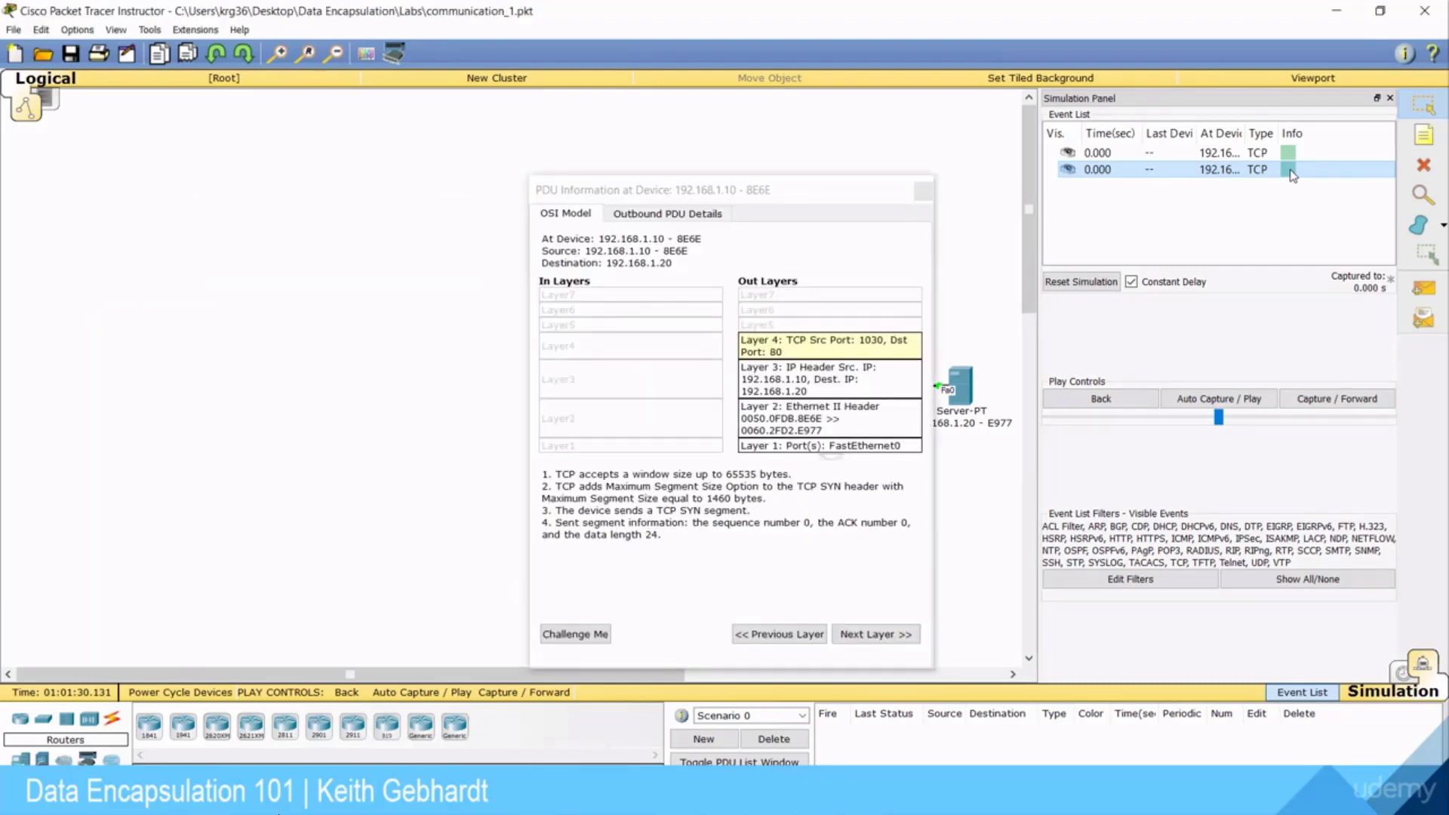
left_click_drag(773, 185, 754, 122)
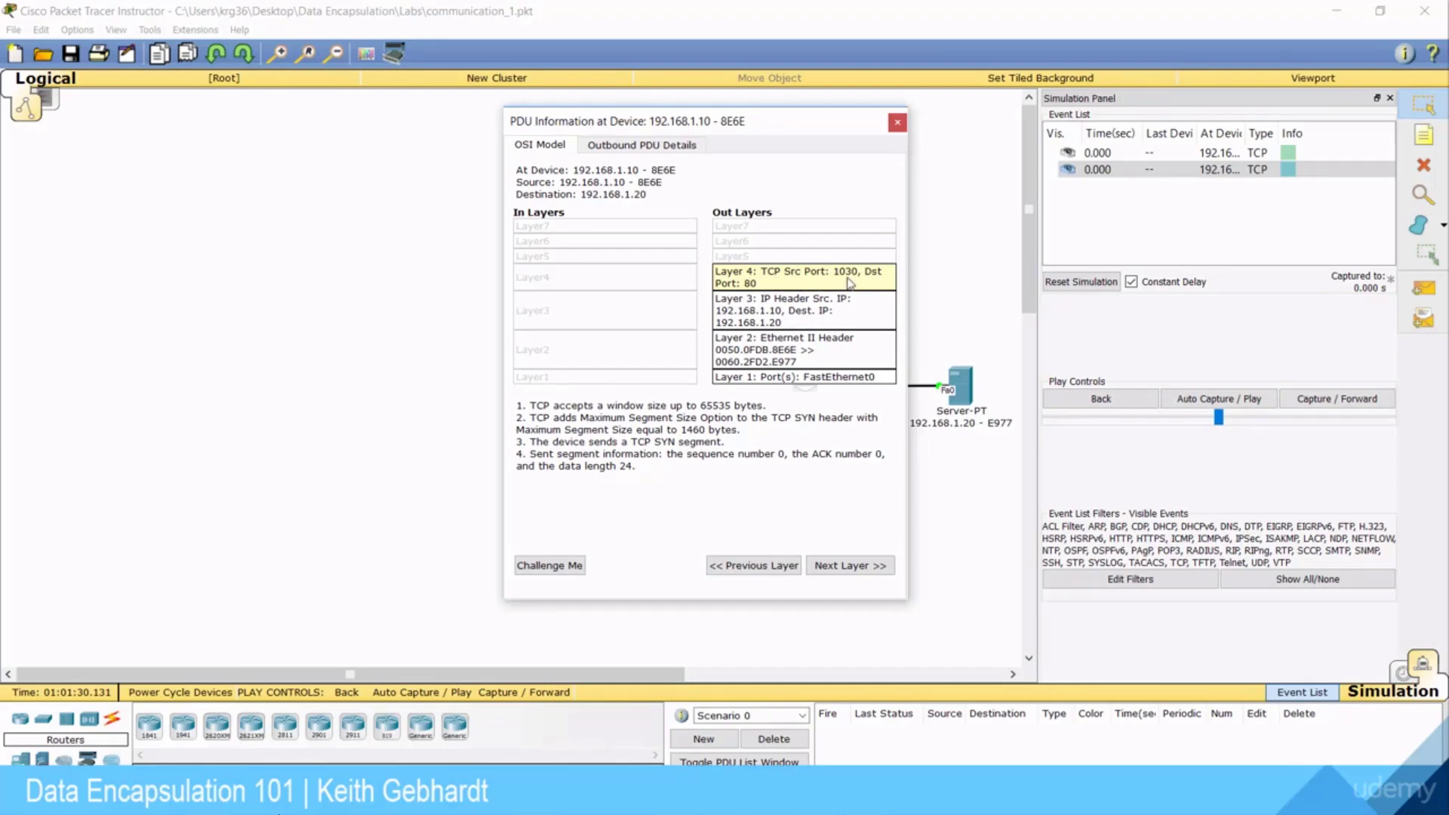
left_click_drag(730, 123, 462, 154)
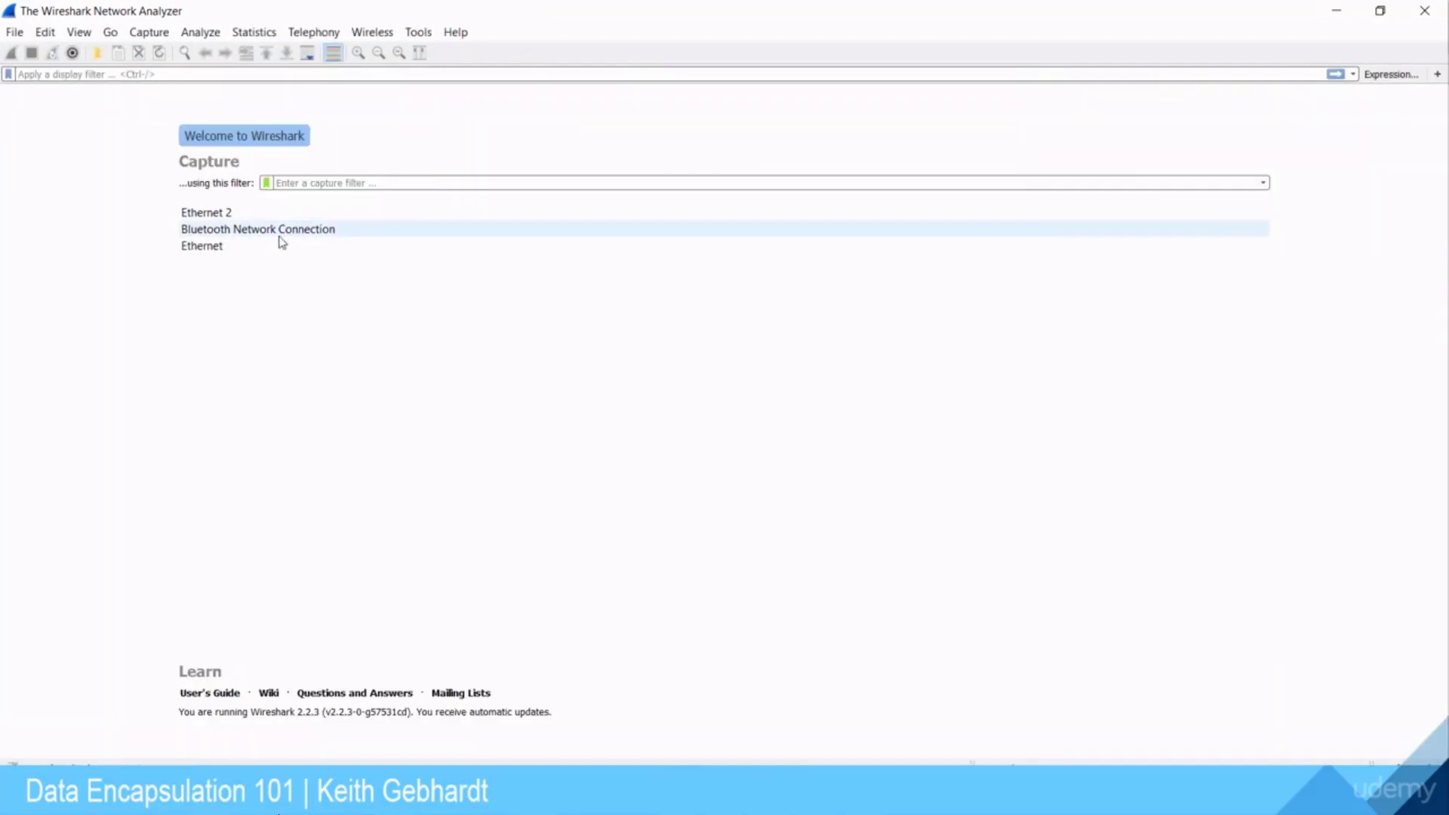
Start a Wireshark packet capture on the Ethernet interface.
left_click(229, 250)
double_click(230, 249)
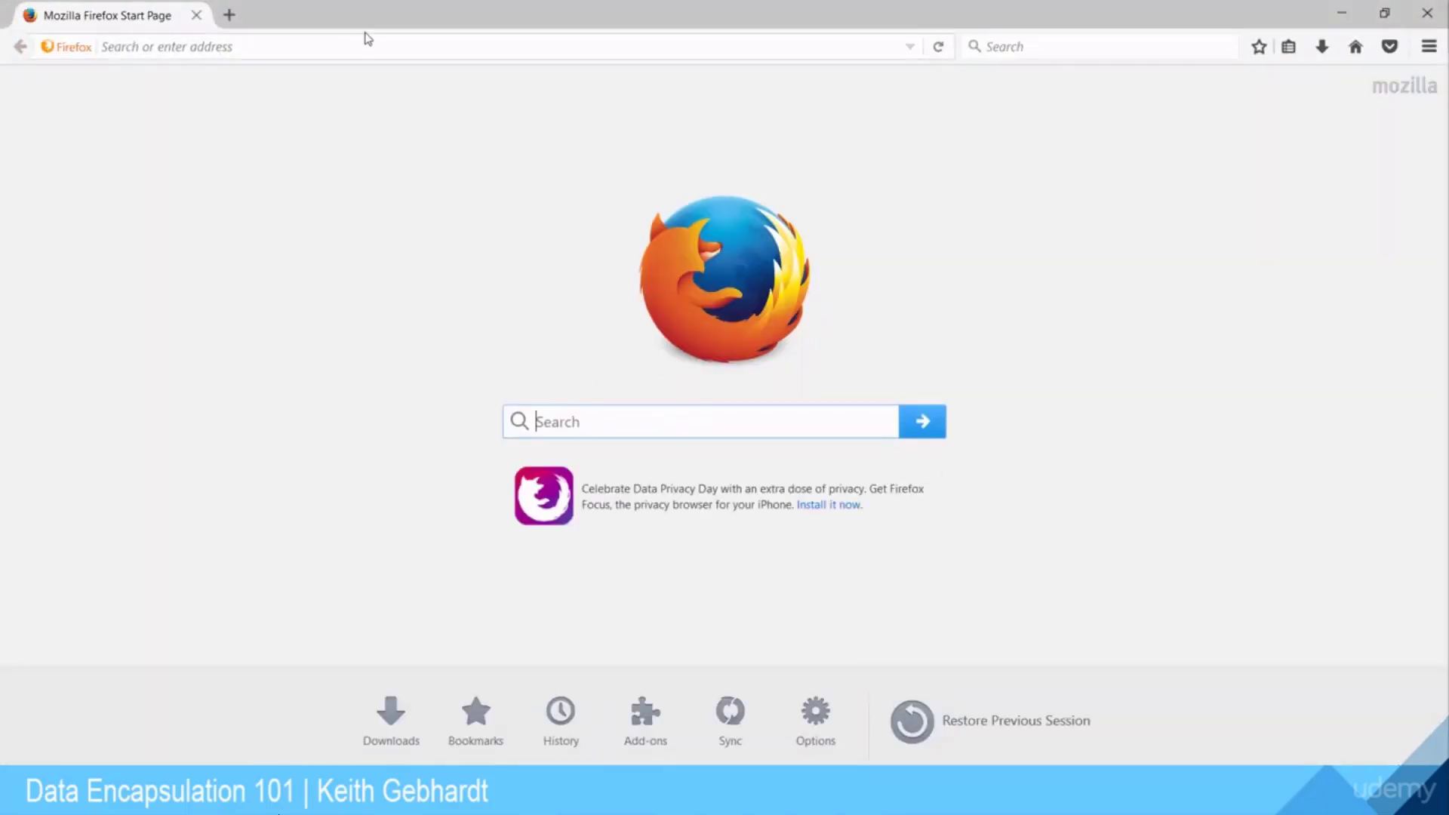
Load walmart.com in Firefox, then minimize Firefox to watch the live capture.
left_click(356, 47)
type("w")
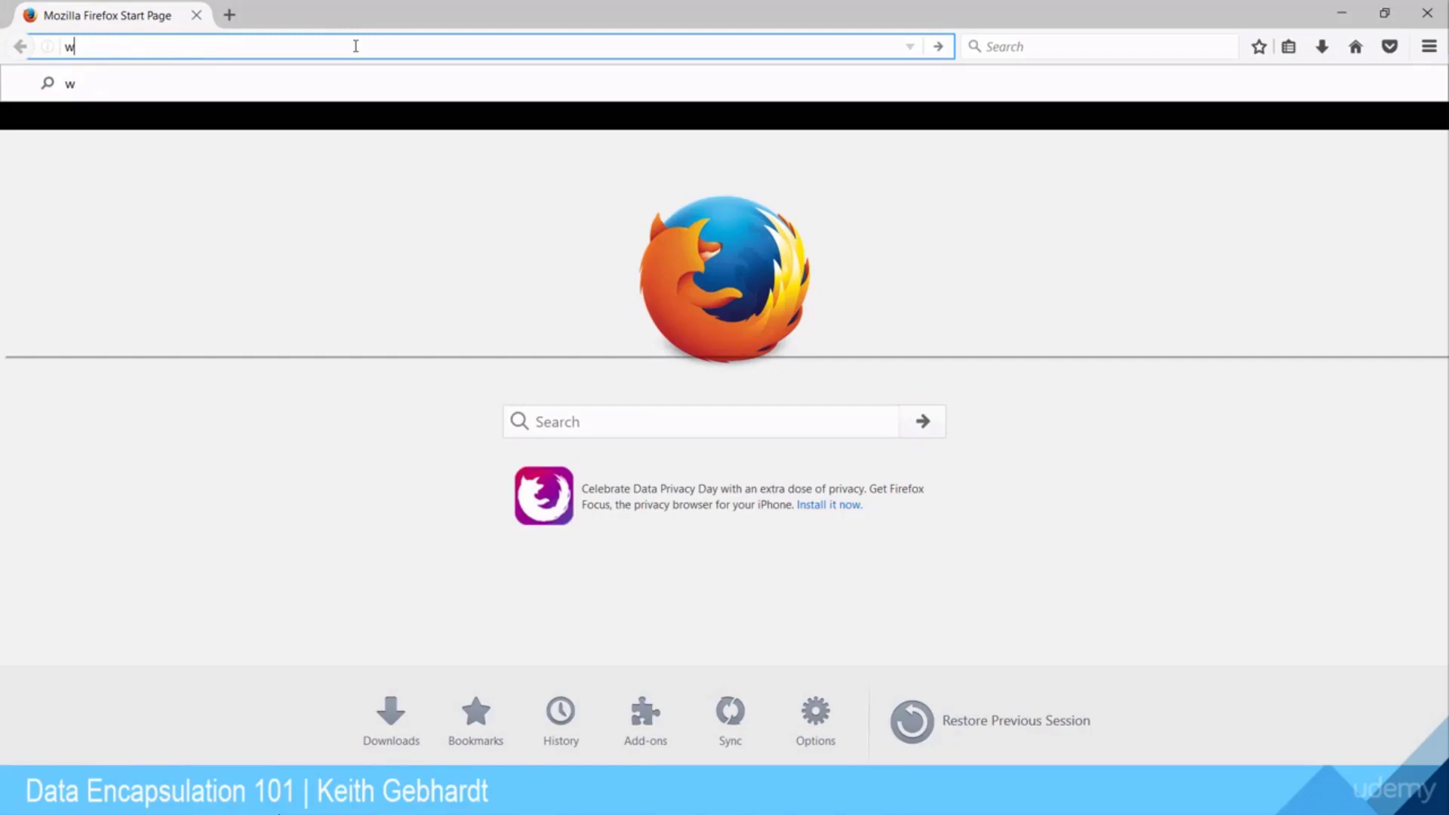
type("almart.com")
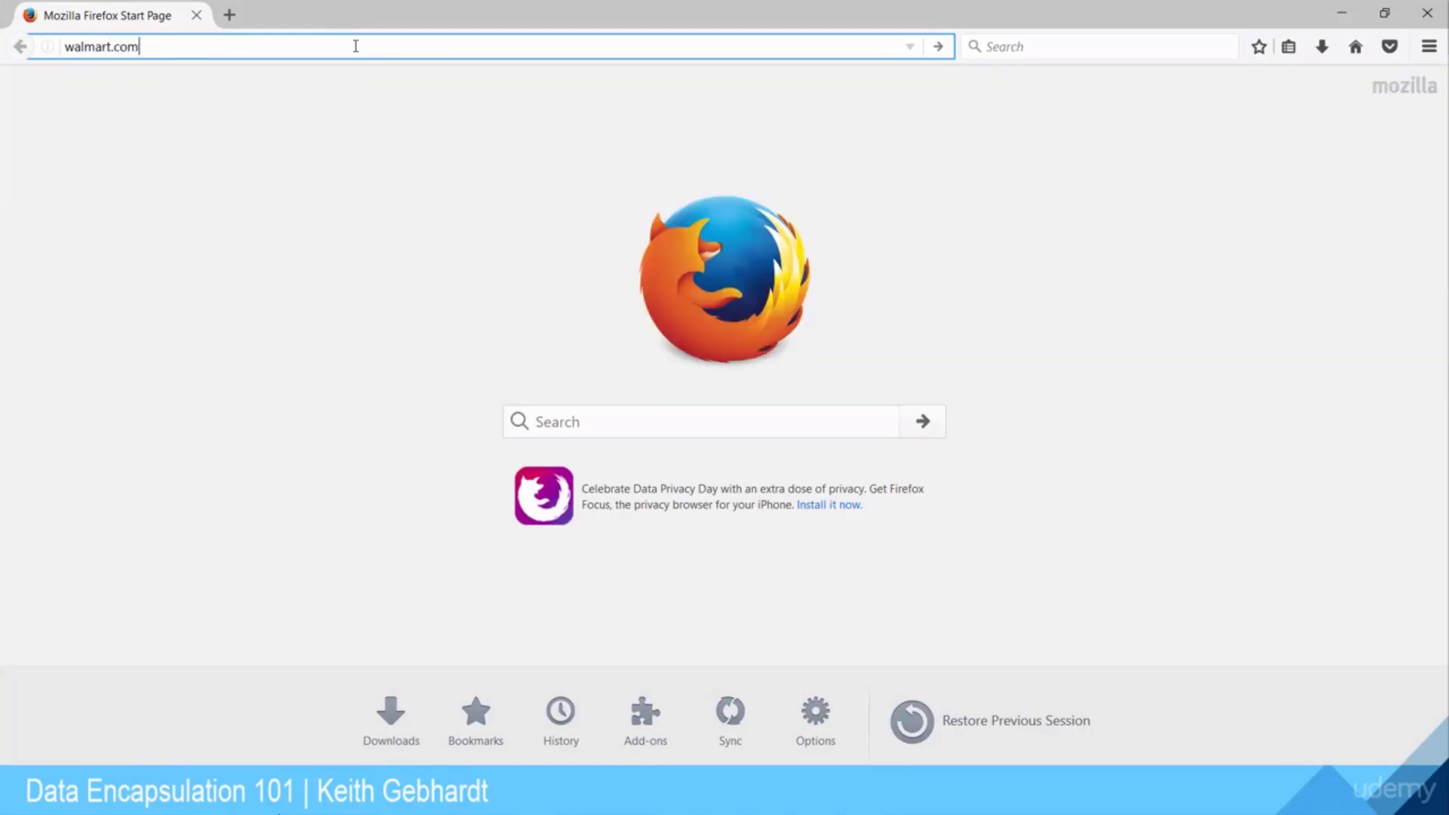
key("Return")
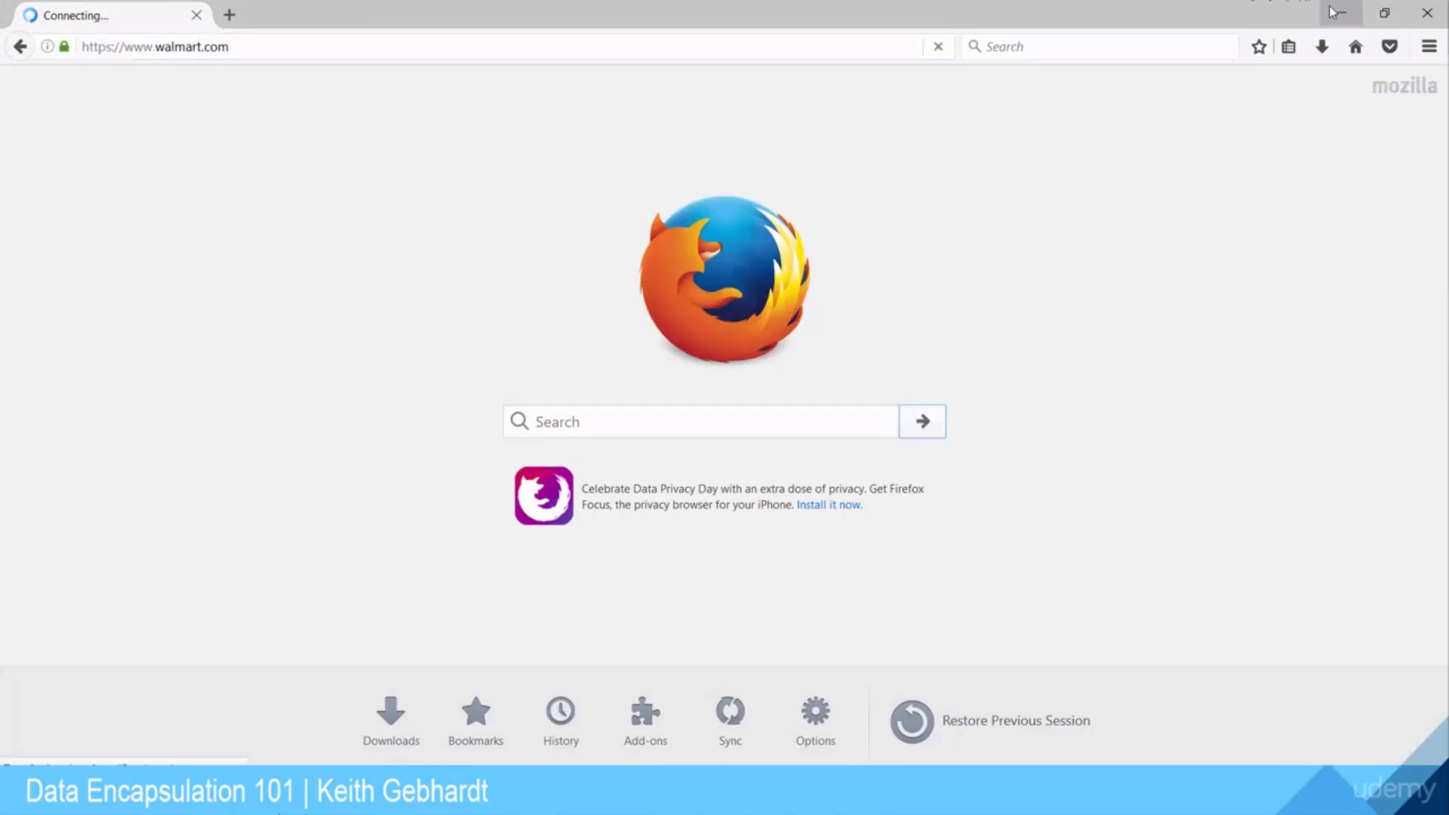
left_click(1336, 12)
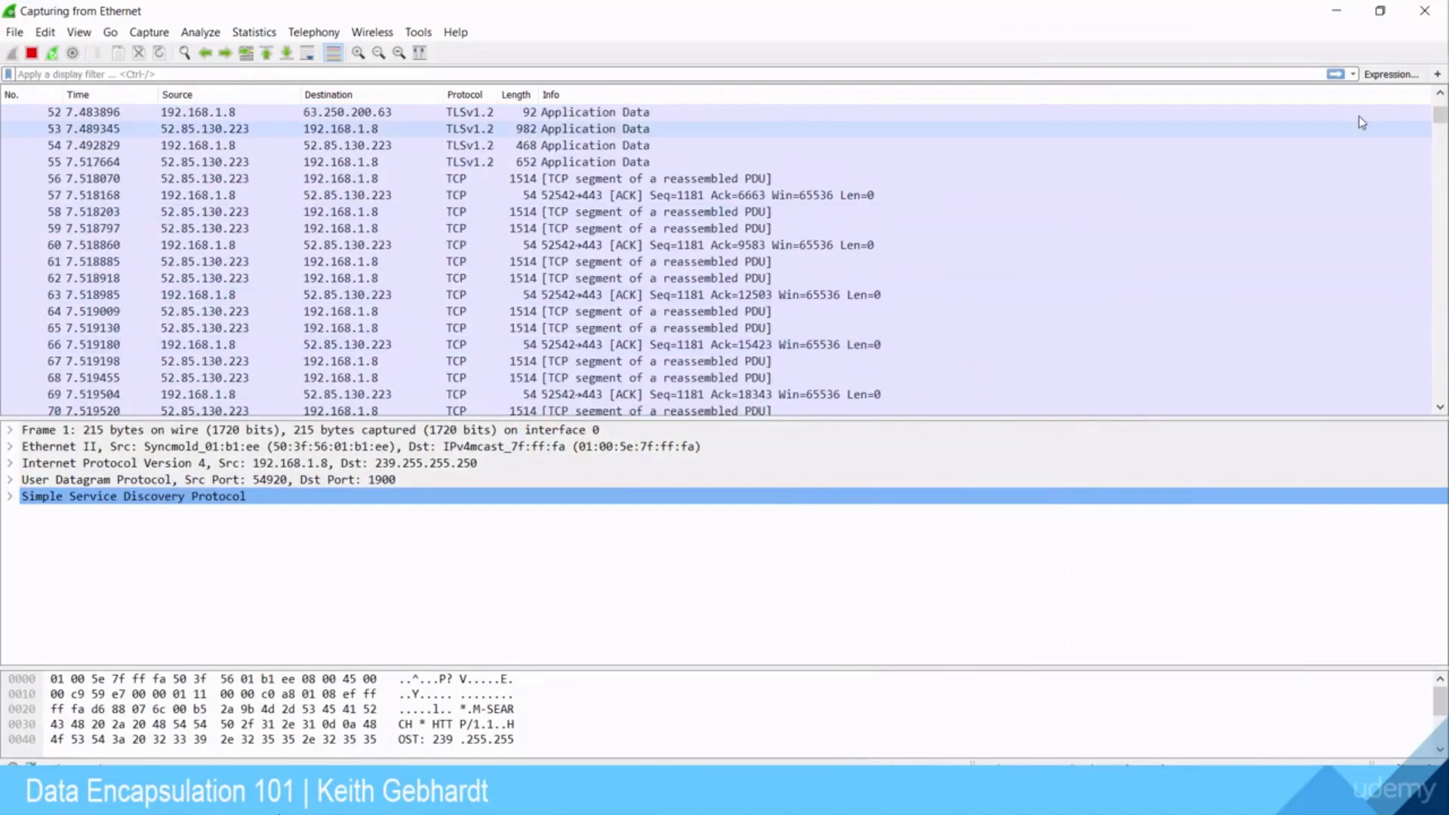
mouse_move(1438, 116)
left_mouse_down()
mouse_move(1429, 403)
mouse_move(1425, 354)
left_mouse_up()
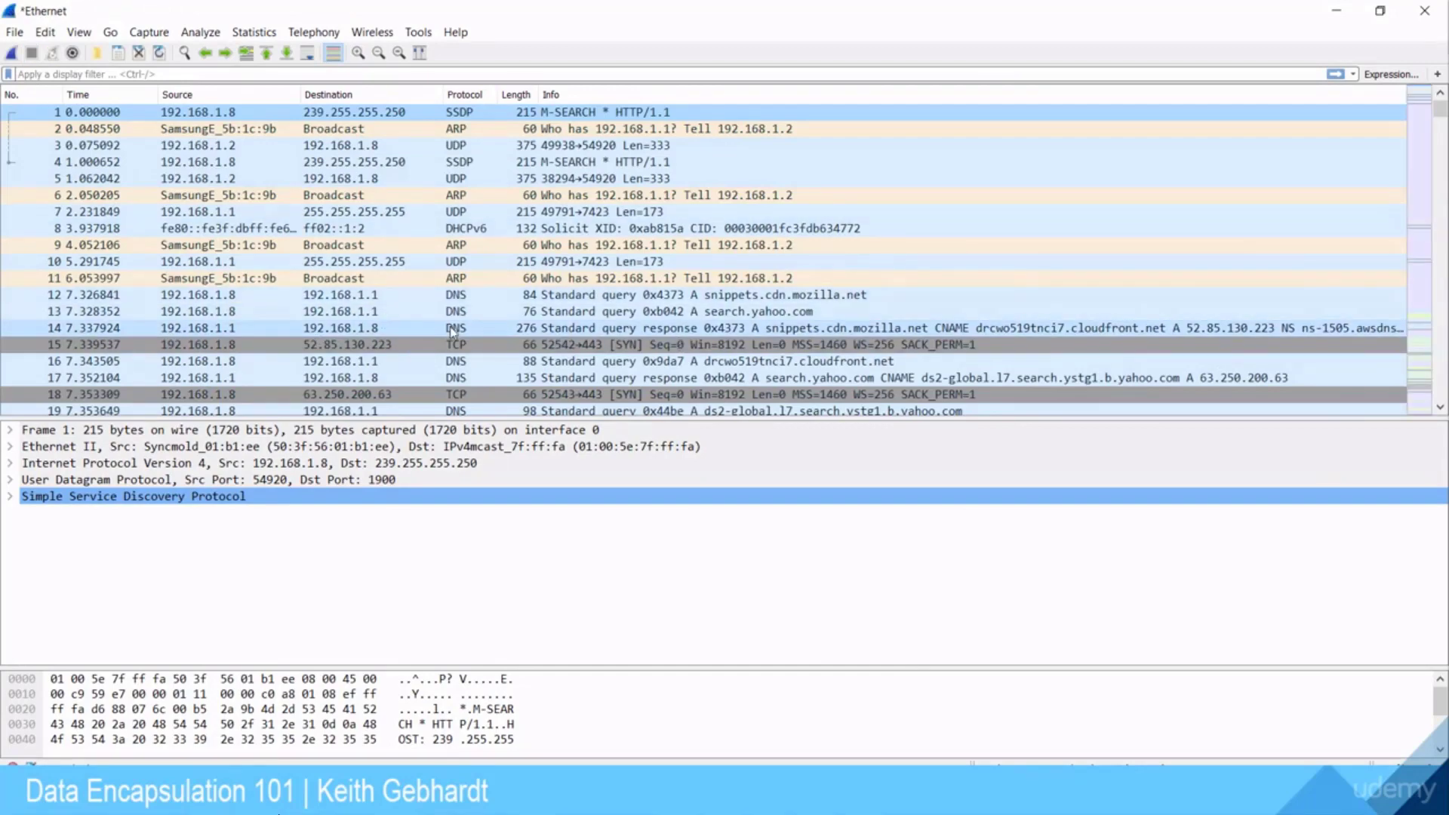
scroll(453, 330, "down", 6)
scroll(452, 352, "down", 7)
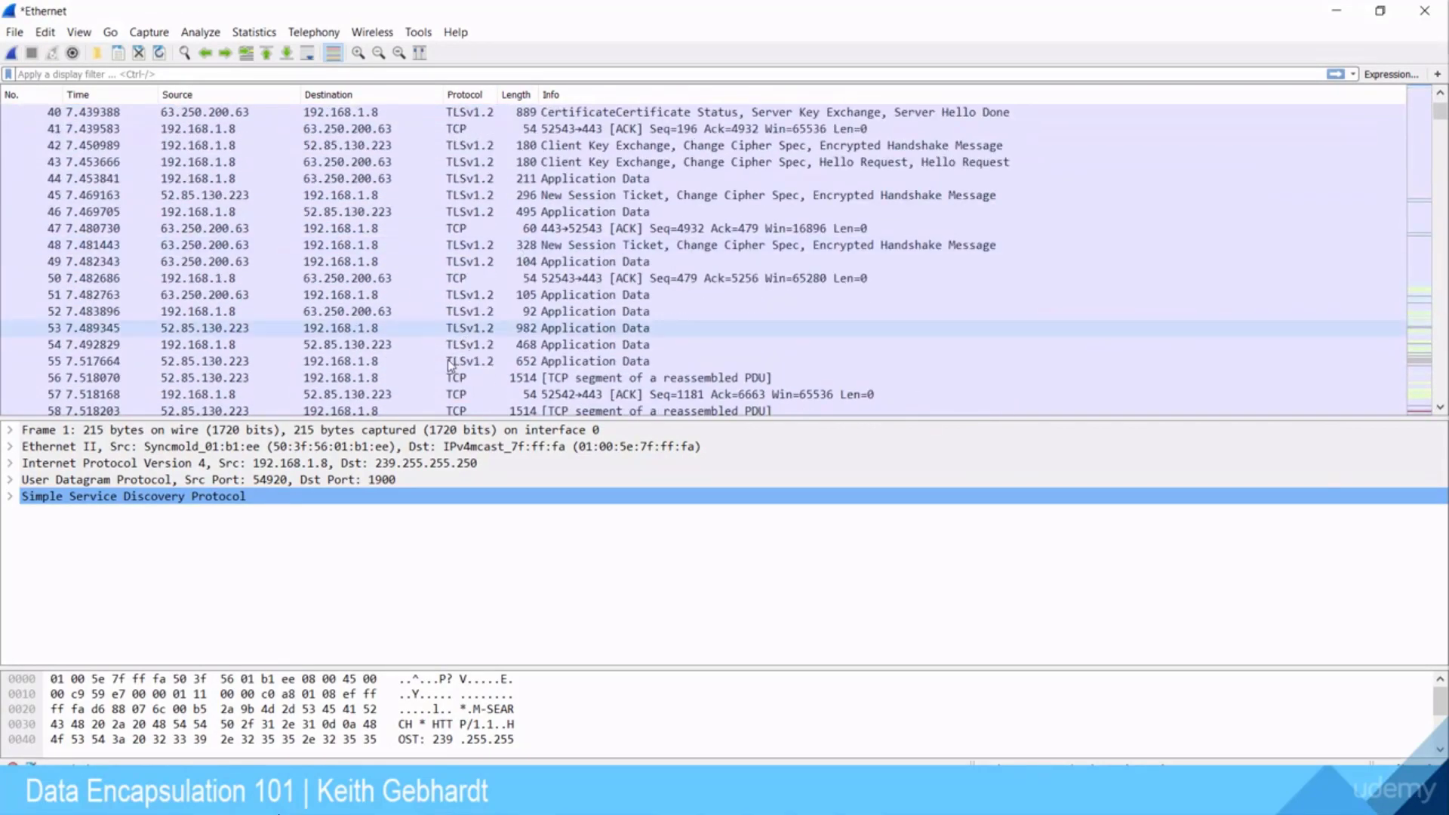
Select packet 50 to show its TCP source port 52543 and destination port 443.
left_click(463, 284)
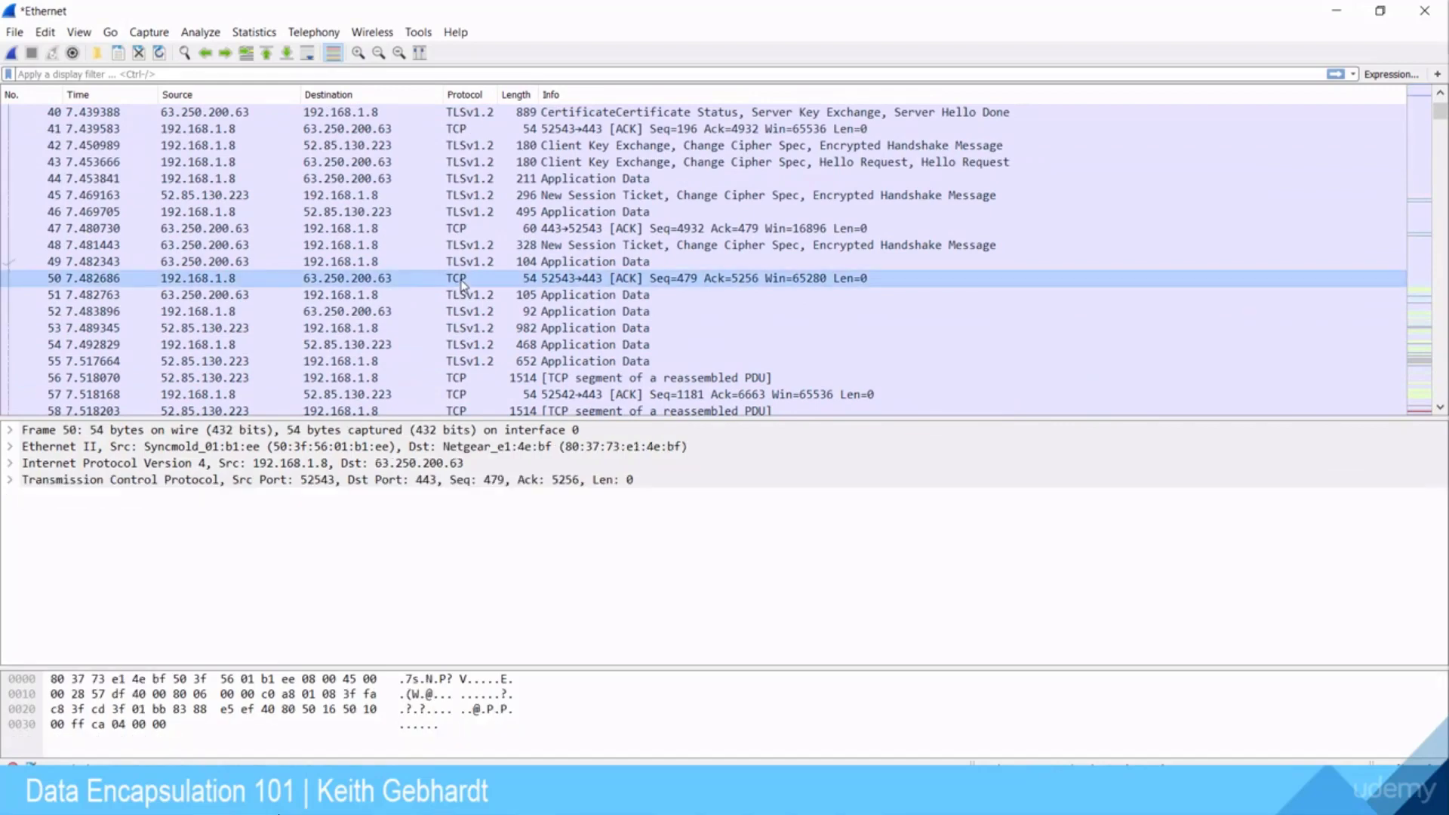